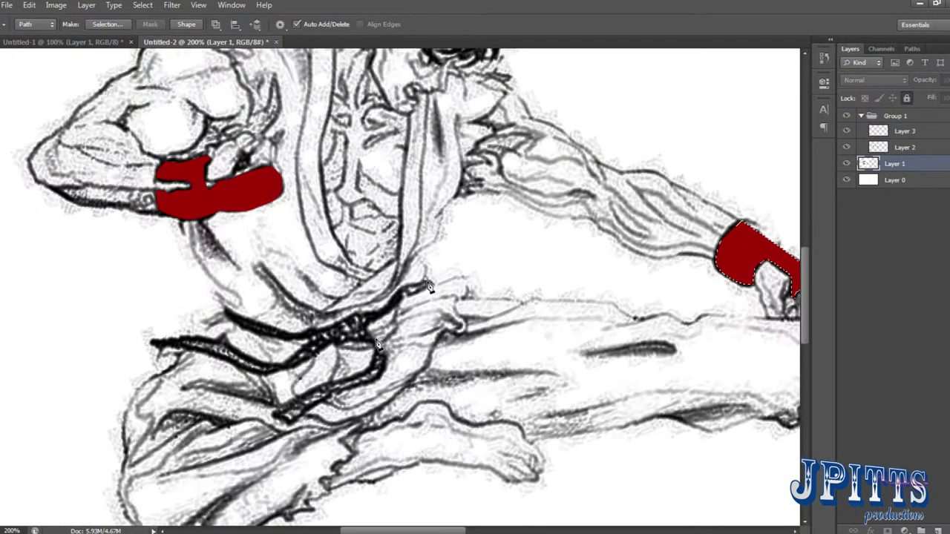
- Outline the waistband's knot and hanging ends with a Pen path and fill them dark red on Layer 3
left_click(371, 320)
left_click(382, 364)
left_click(289, 422)
left_click(275, 416)
left_click(297, 395)
left_click(338, 390)
left_click(358, 380)
left_click(373, 356)
left_click(335, 342)
left_click(296, 366)
left_click(265, 373)
left_click(234, 355)
left_click(217, 354)
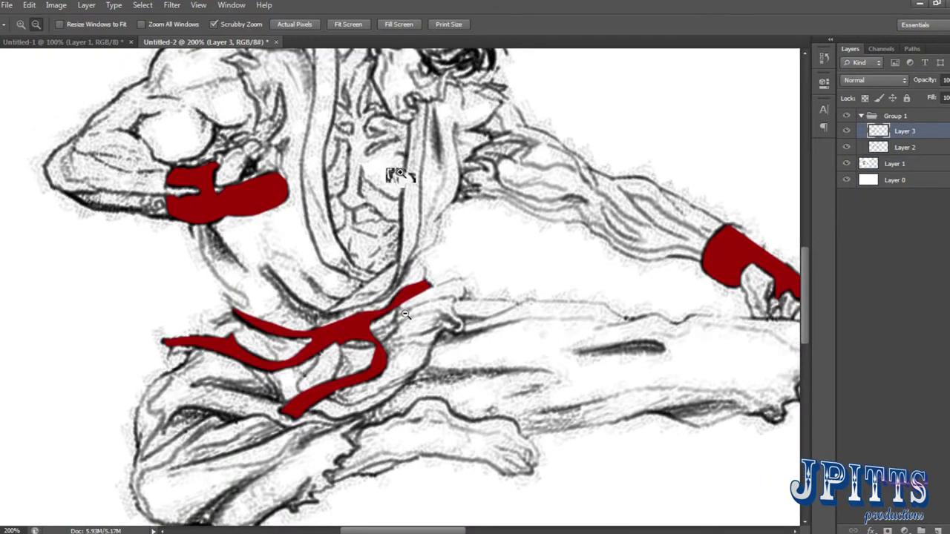
- Outline the headband's upper tail with the Pen tool, fill it dark red on Layer 4 and clear the path
left_click(394, 182)
key("ctrl+minus")
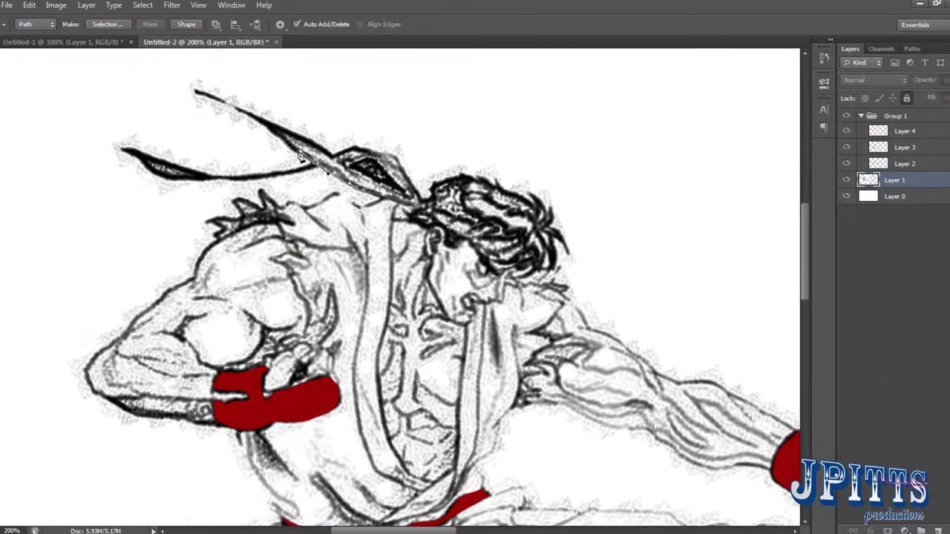
left_click(294, 132)
left_click(250, 112)
left_click(232, 108)
left_click(212, 93)
left_click(197, 93)
left_click(374, 179)
left_click(402, 191)
right_click(340, 171)
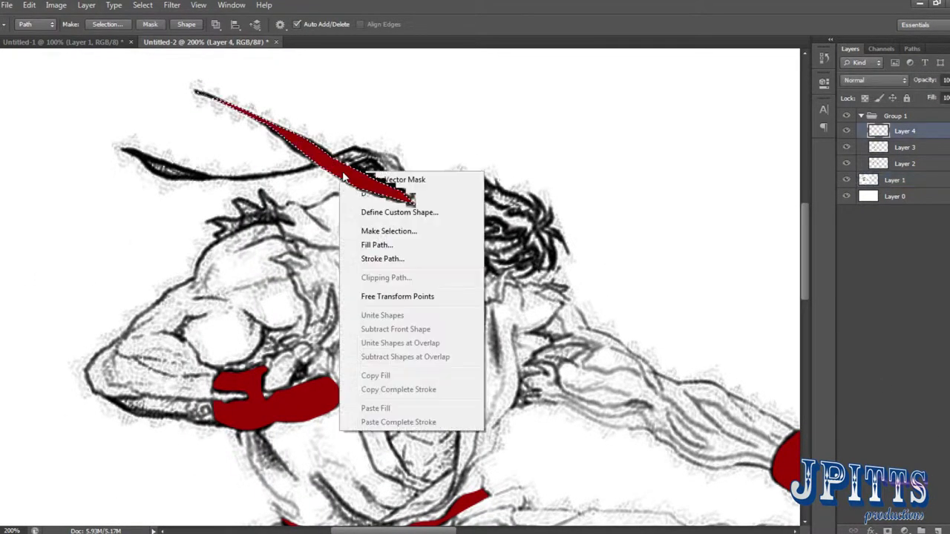
left_click(361, 178)
left_click(369, 164, "ctrl")
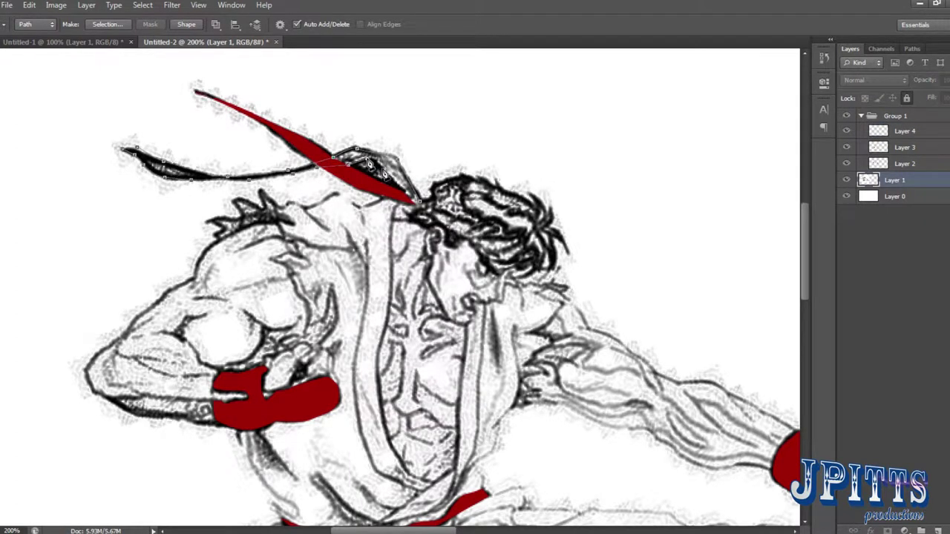
- Fill the traced lower tail and knot loop of the headband with dark red on Layer 4
right_click(254, 165)
left_click(275, 172)
left_click(904, 131)
key("m")
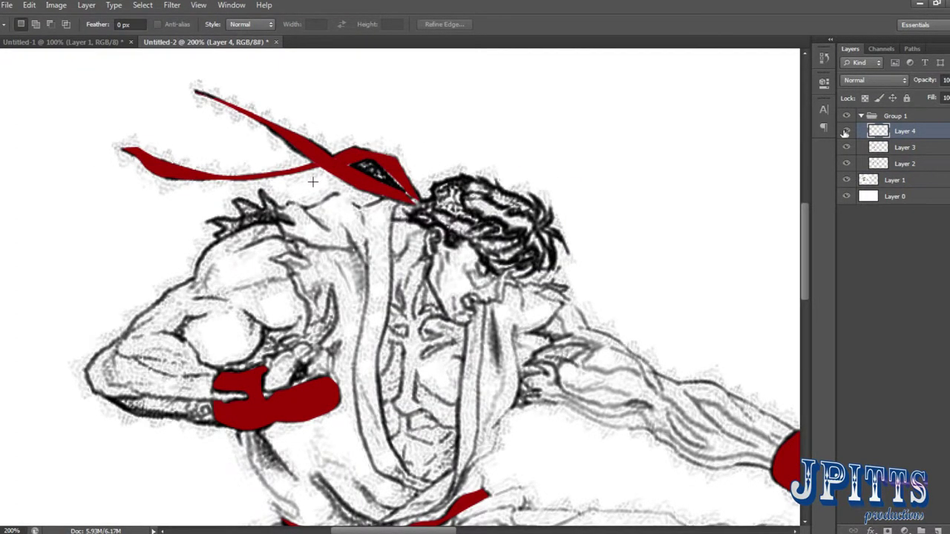
key("p")
scroll(312, 182, "down", 2)
left_click(315, 171)
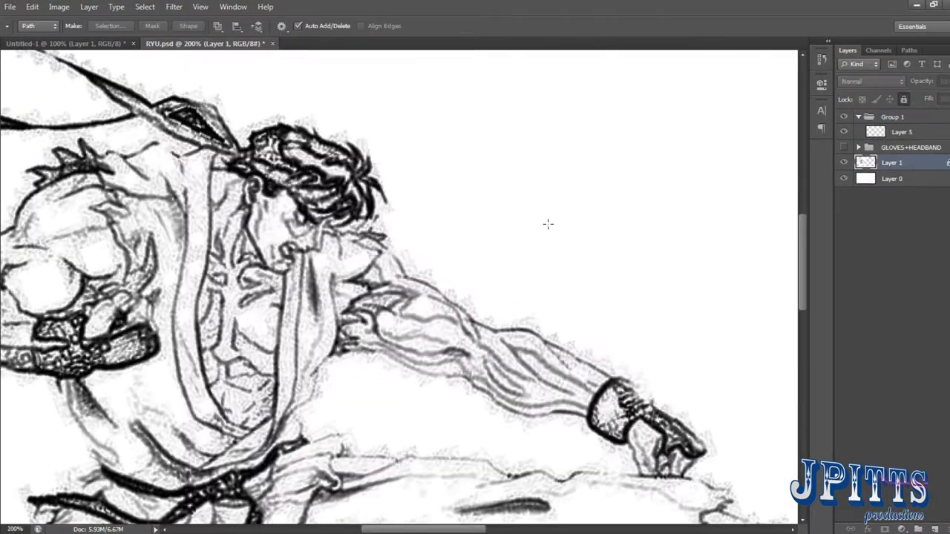
- Trace the spiky front strands of the hair with a Pen path on the sketch layer
left_click(354, 147)
left_click(370, 193)
left_click(374, 216)
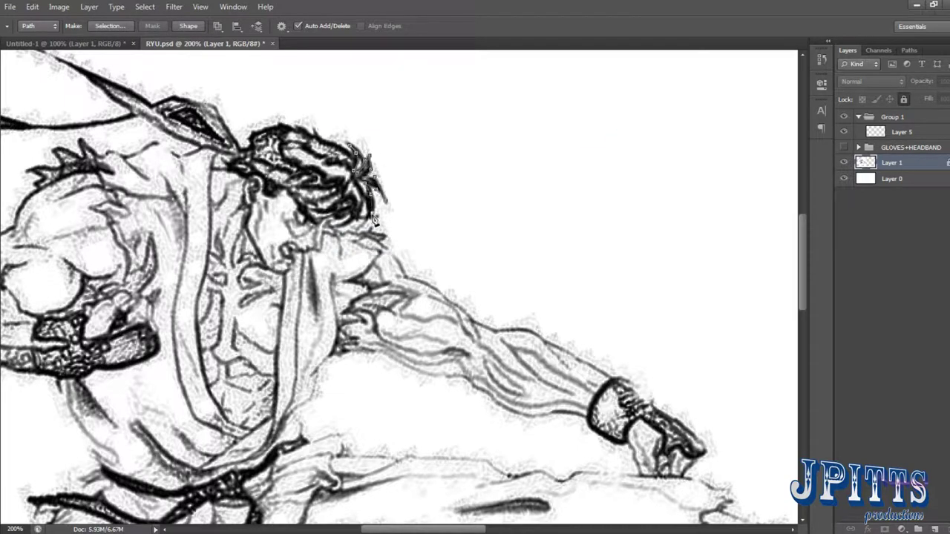
left_click(340, 194)
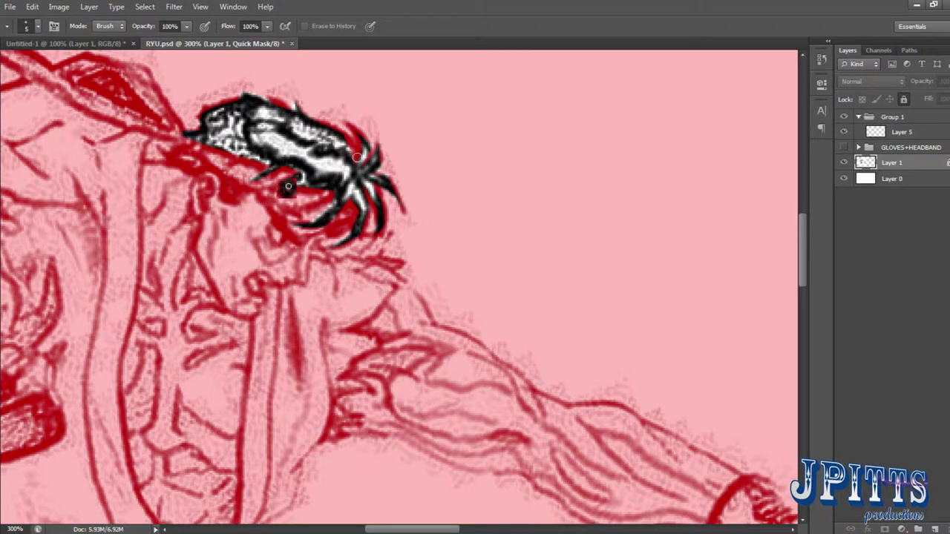
- Refine the selection of the hair's front spikes in Quick Mask with a smaller eraser and return to normal mode
key("bracketleft")
key("bracketleft")
mouse_move(357, 157)
left_mouse_down()
mouse_move(415, 154)
mouse_move(402, 143)
left_mouse_up()
key("q")
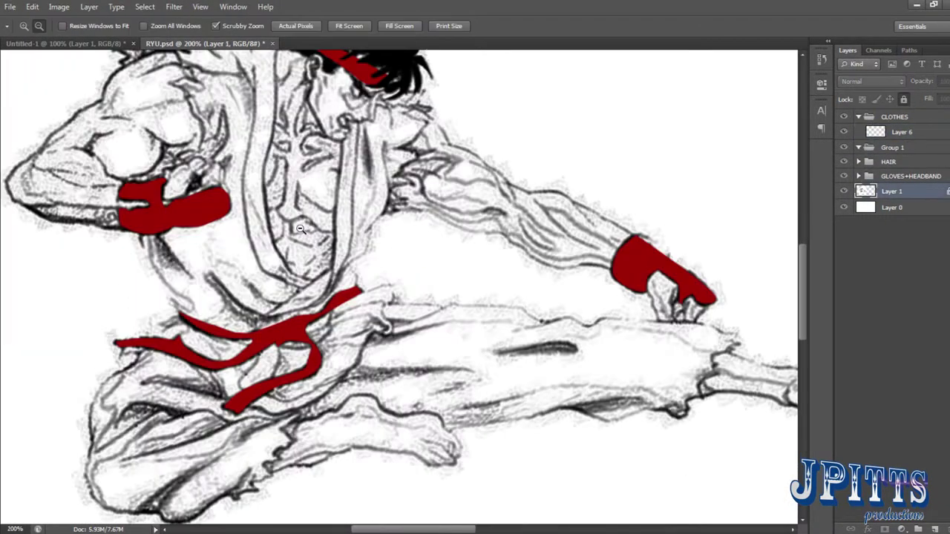
- Select the two long collar bands of the top by erasing the Quick Mask over them
key("q")
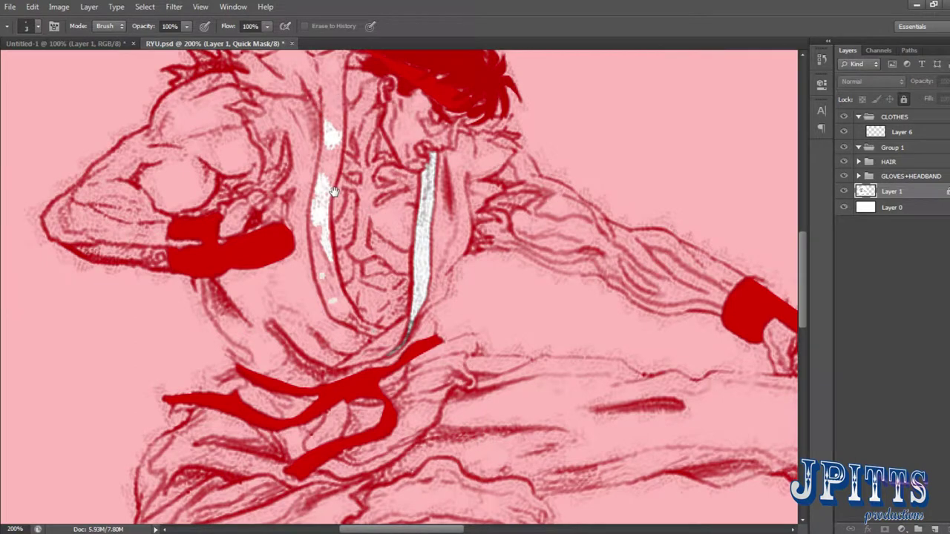
left_click_drag(334, 192, 313, 148)
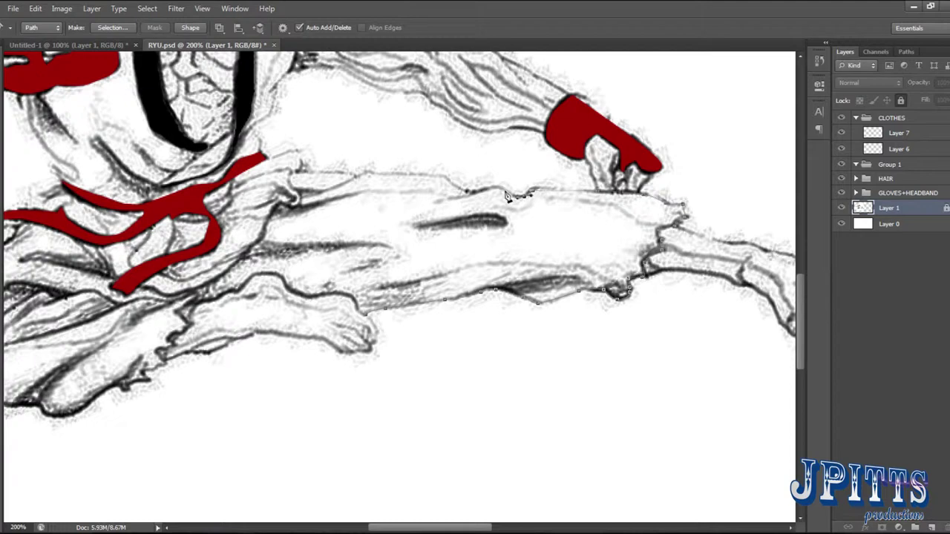
- Trace the upper edge of the kicking leg's pants up to the waist with the Pen tool
left_click(444, 176)
left_click(366, 172)
left_click(297, 172)
left_click(288, 199)
scroll(265, 243, "left", 2)
left_click(310, 287)
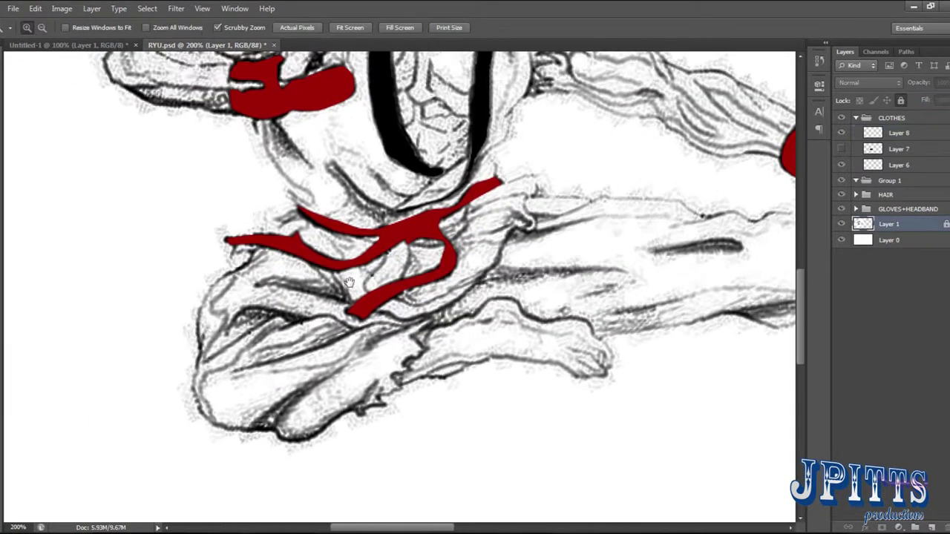
- Trace the bent leg's pants and the shirt flap below the waistband with Pen paths and convert each path to a selection
key("p")
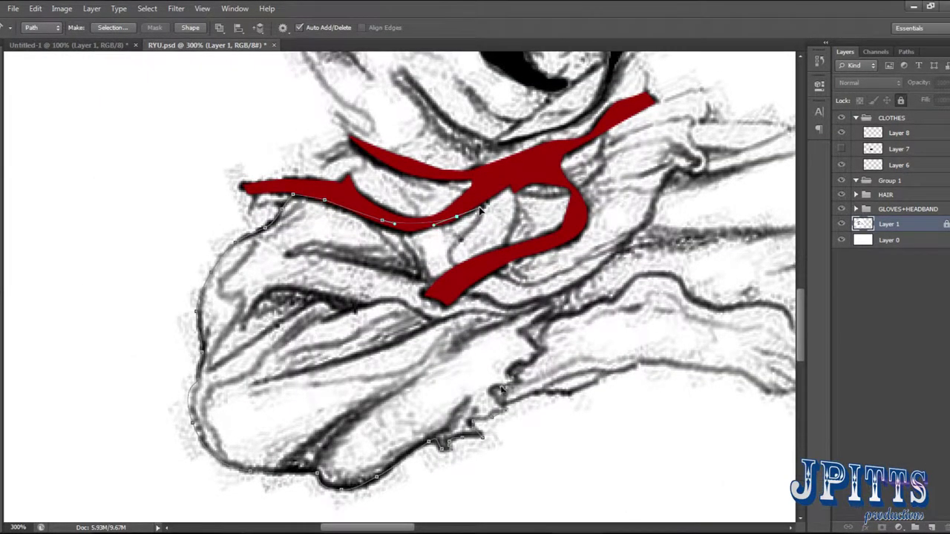
key("ctrl+Return")
key("q")
key("b")
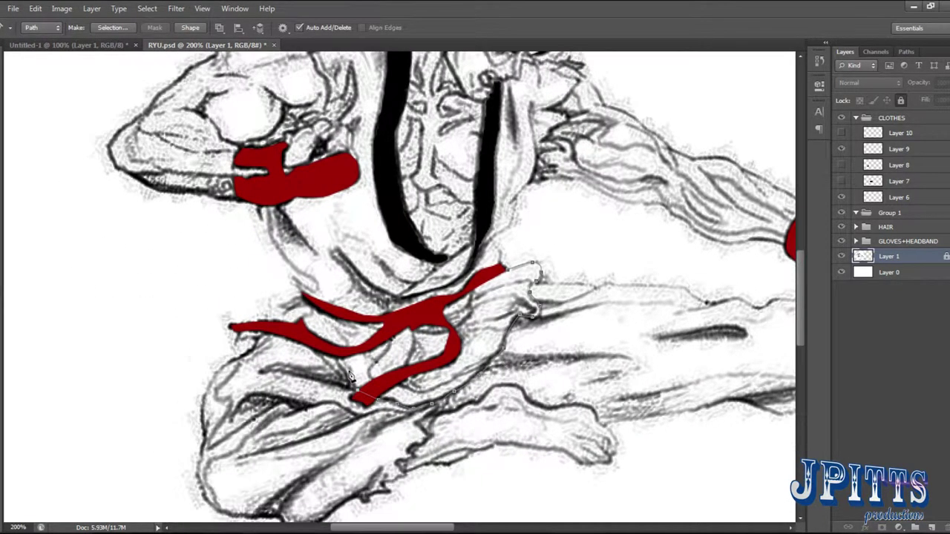
key("ctrl+Return")
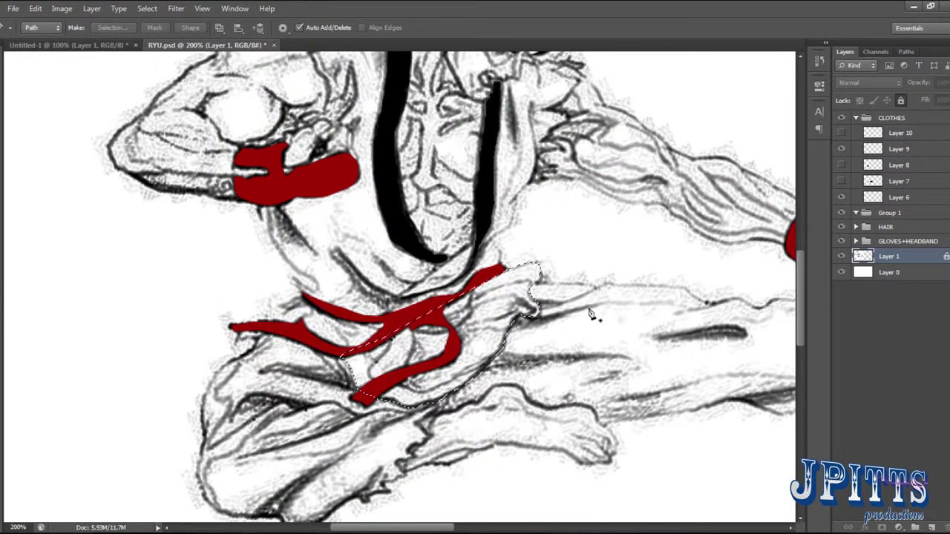
- Trace the shirt's torso from the torn shoulder past the punching glove to the waistband with a Pen path
left_click_drag(368, 245, 377, 377)
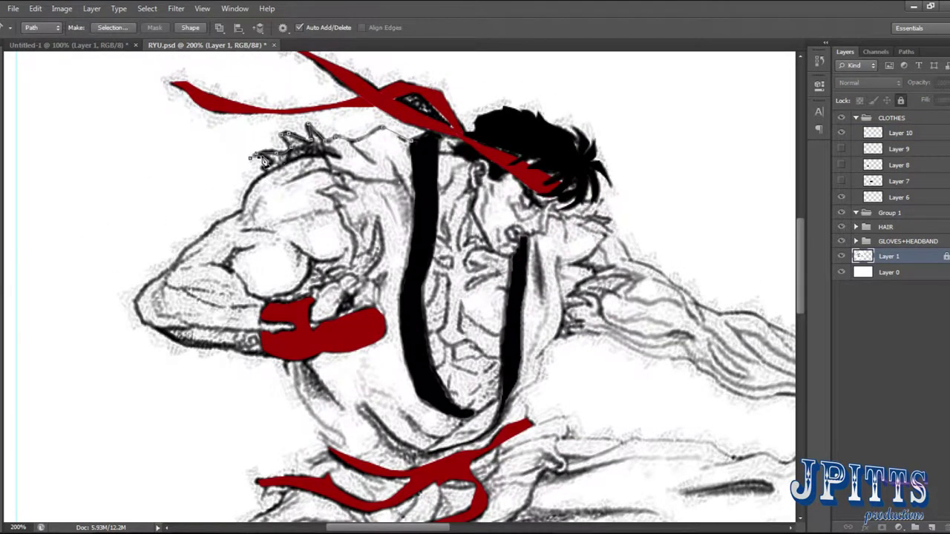
left_click(330, 170)
left_click(343, 216)
left_click(335, 230)
scroll(304, 304, "down", 2)
scroll(276, 310, "down", 3)
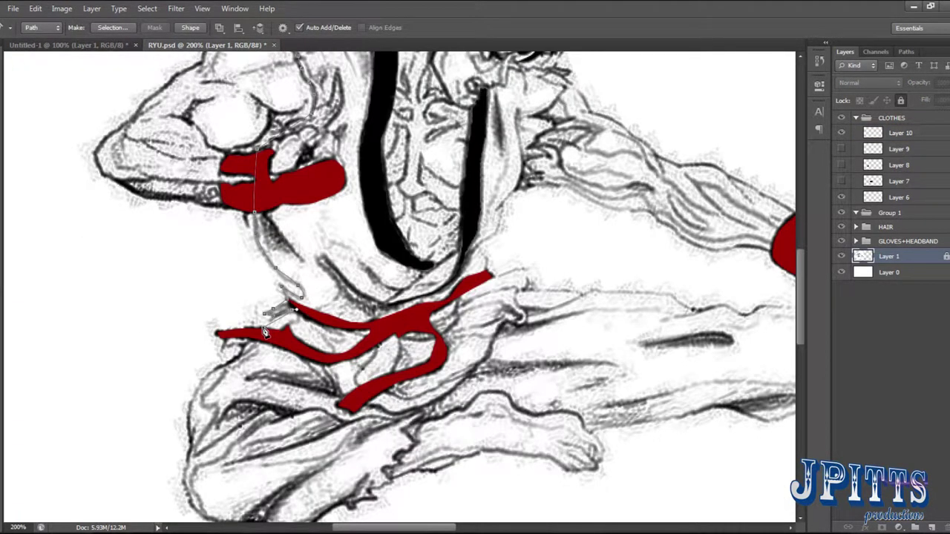
scroll(265, 333, "up", 5)
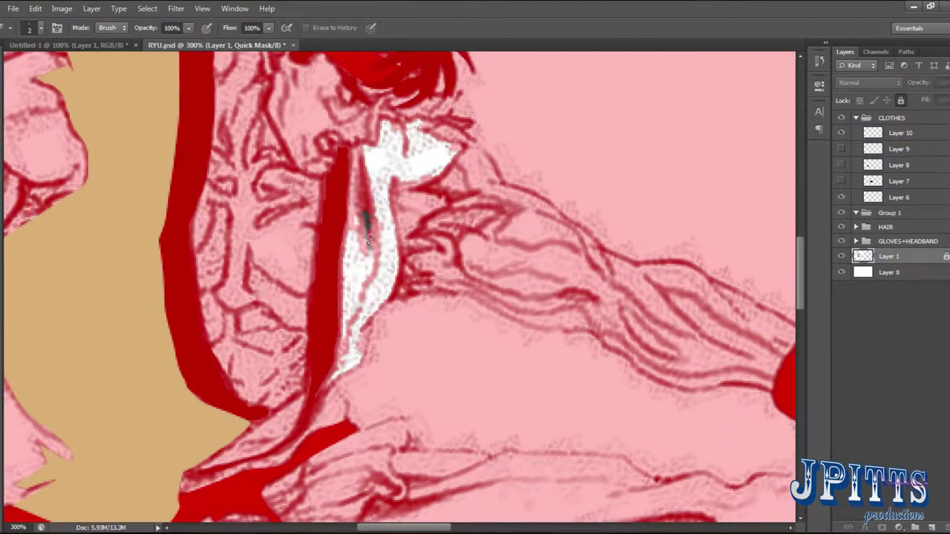
- Select the shirt panel beside the outstretched arm and the strip above the waistband in Quick Mask for the green shirt fill
mouse_move(437, 164)
left_mouse_down()
mouse_move(437, 182)
mouse_move(463, 200)
mouse_move(437, 168)
left_mouse_up()
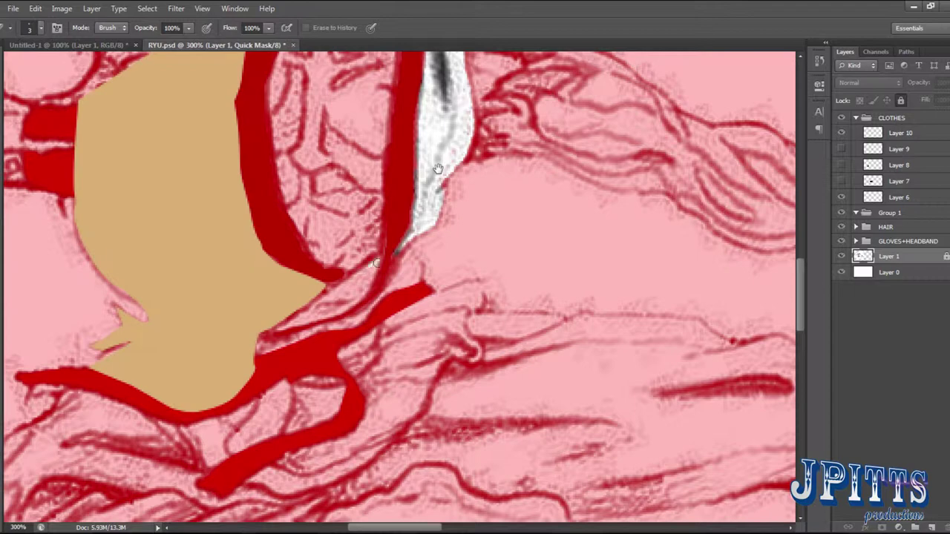
left_click_drag(282, 327, 393, 256)
key("bracketright")
scroll(403, 290, "up", 1)
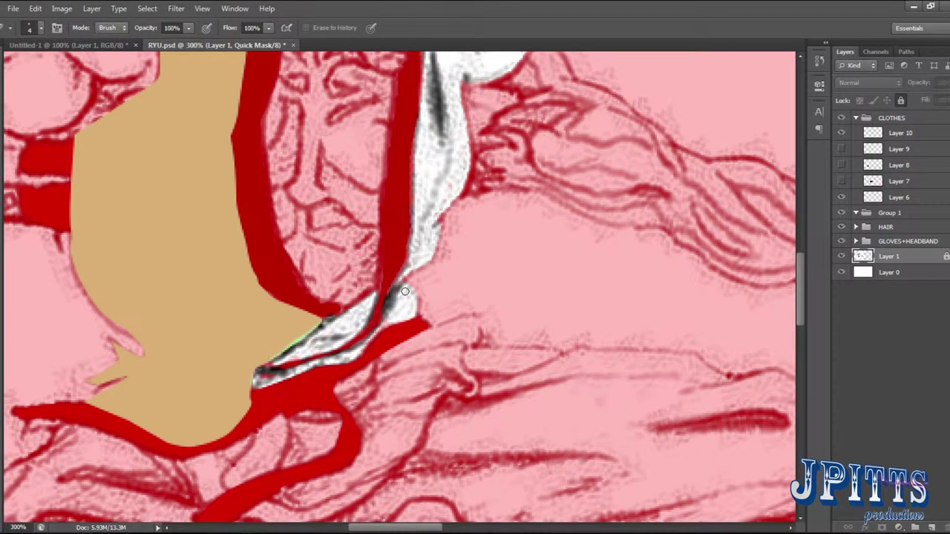
left_click_drag(439, 174, 375, 246)
mouse_move(441, 208)
left_mouse_down()
mouse_move(408, 275)
mouse_move(385, 277)
left_mouse_up()
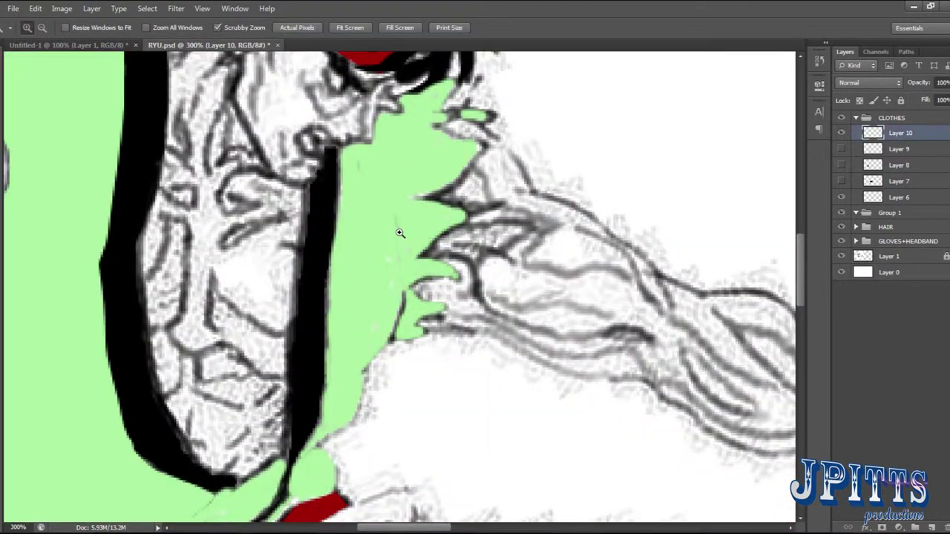
left_click(393, 215)
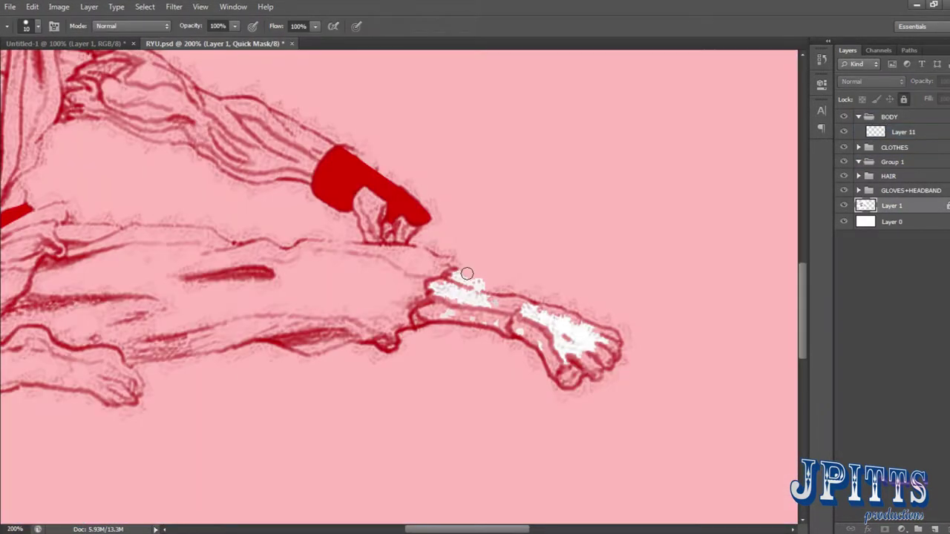
- Select the kicking leg's ankle, foot and toes by erasing the Quick Mask inside their outlines
left_click_drag(452, 273, 459, 304)
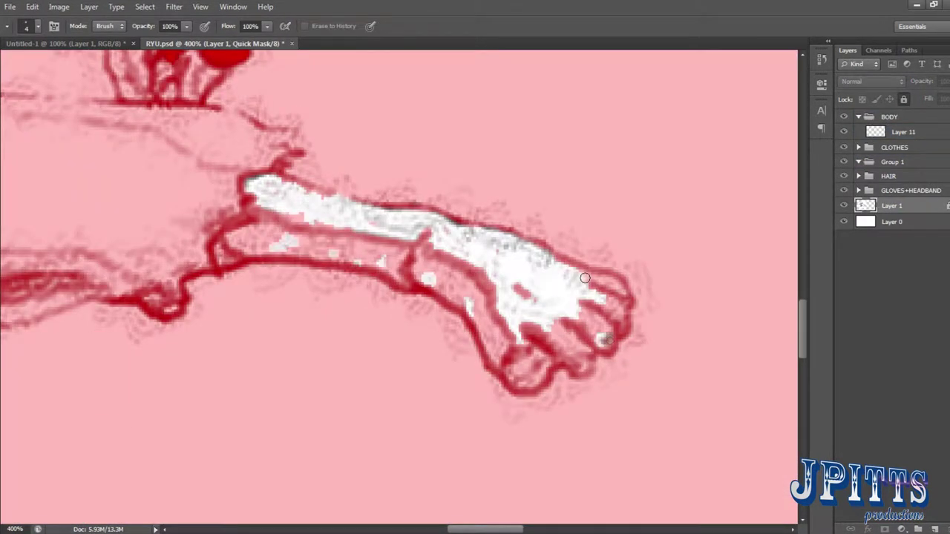
key("bracketleft")
left_click_drag(585, 278, 575, 358)
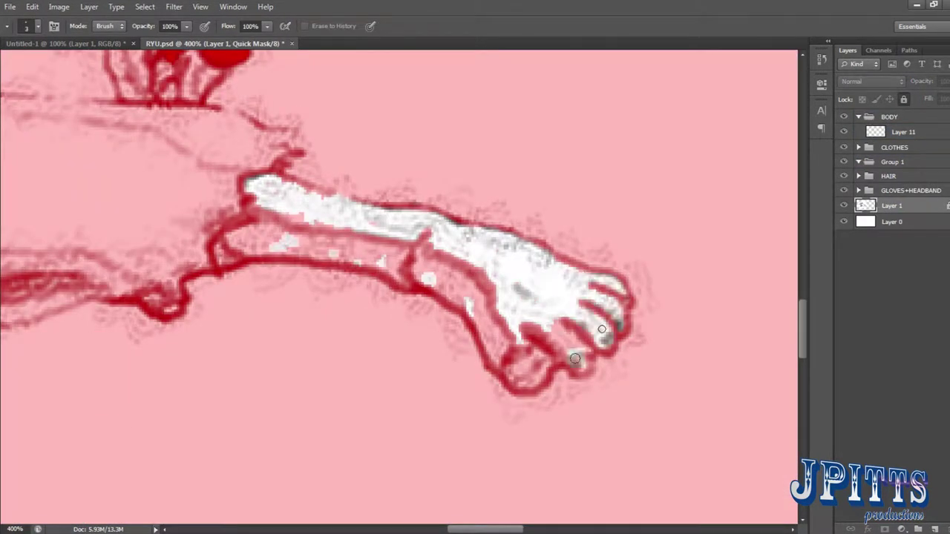
left_click_drag(602, 328, 622, 307)
key("bracketright")
left_click_drag(519, 327, 456, 253)
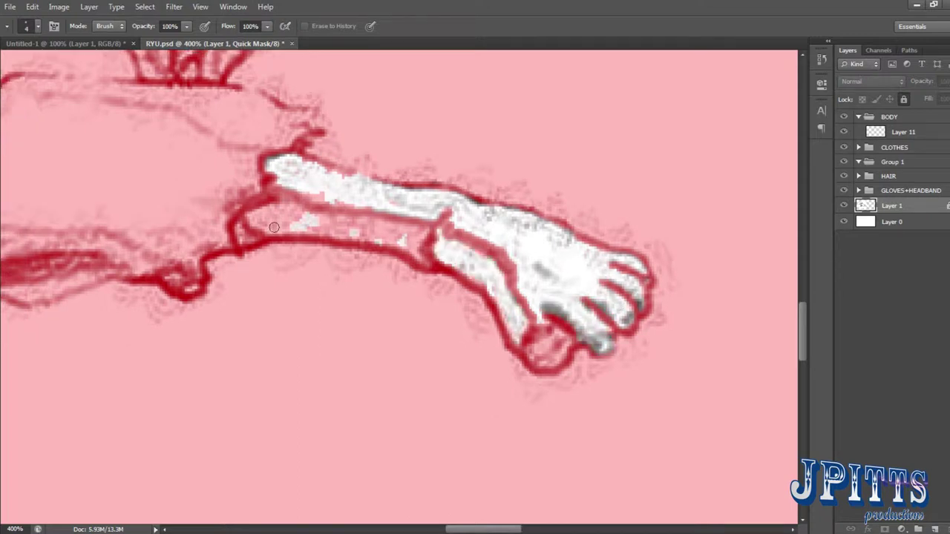
left_click_drag(274, 227, 518, 343)
- Convert the kicking foot's mask to a selection and fill it with orange on a new layer
key("q")
key("ctrl+minus")
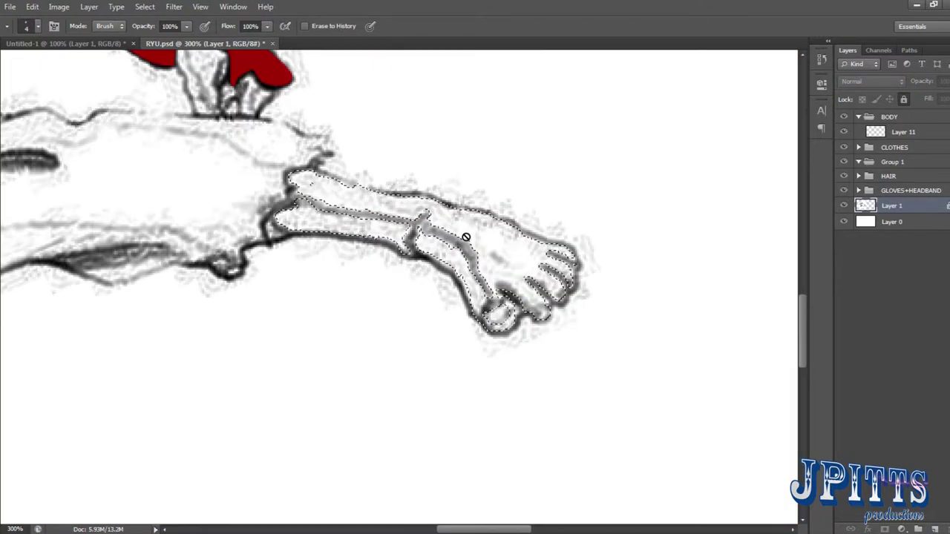
key("ctrl+minus")
left_click(871, 74)
key("ctrl+shift+alt+n")
key("g")
left_click(481, 254)
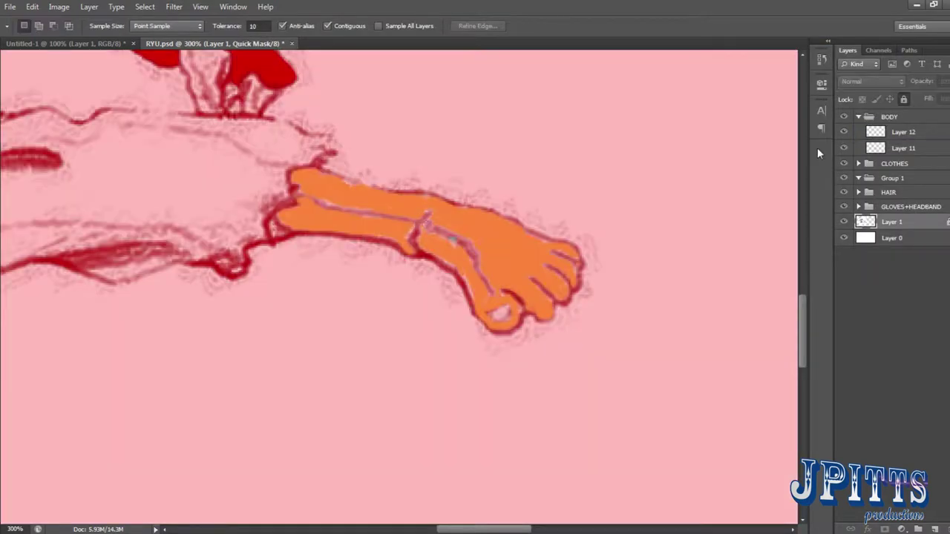
- Select the shadow crease on the kicking foot and the tucked back foot by erasing the Quick Mask over them
key("e")
left_click_drag(489, 291, 417, 221)
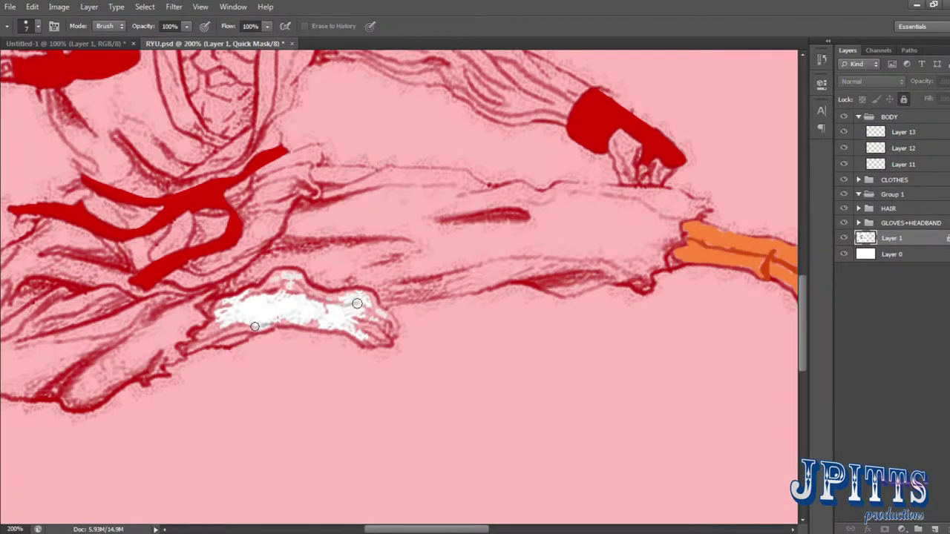
left_click_drag(200, 338, 363, 304)
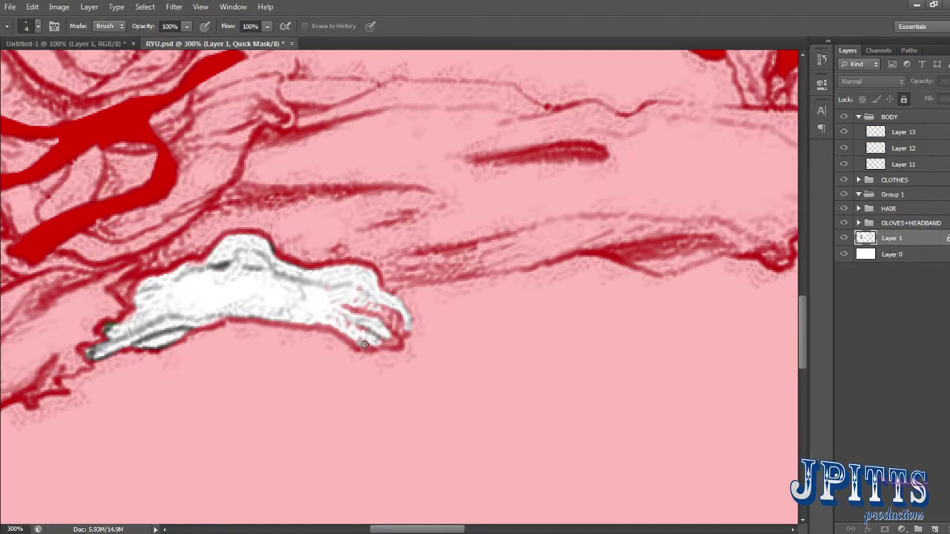
key("q")
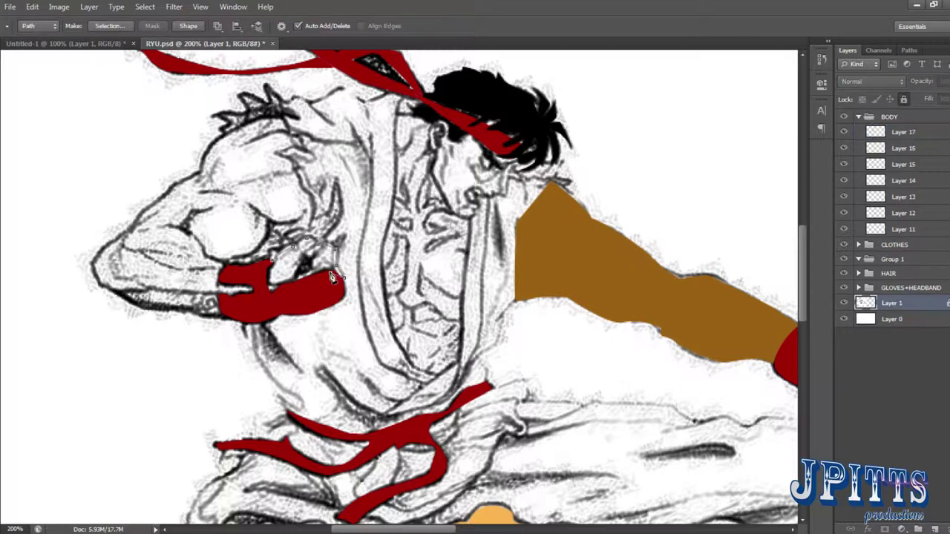
- Outline the punching hand's thumb and the face's mouth and eye details with Pen paths
right_click(289, 261)
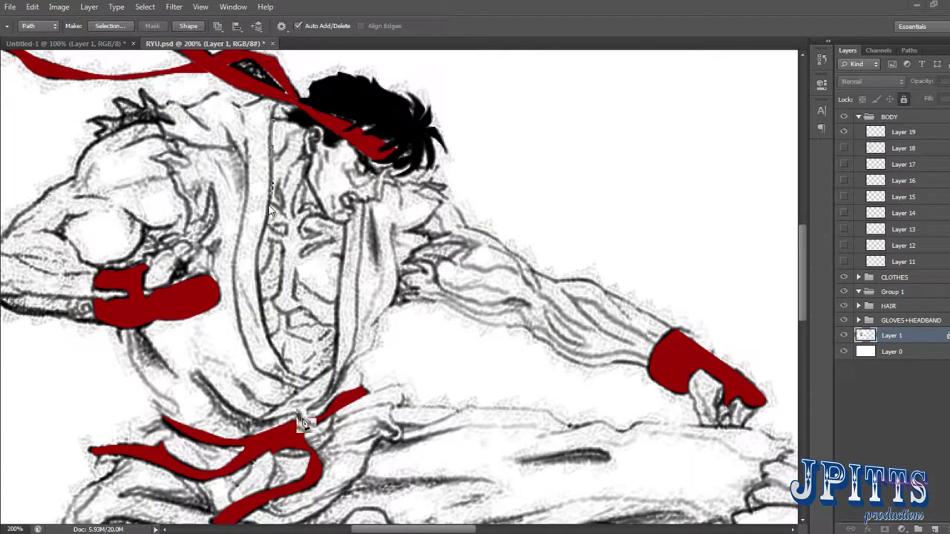
key("ctrl+plus")
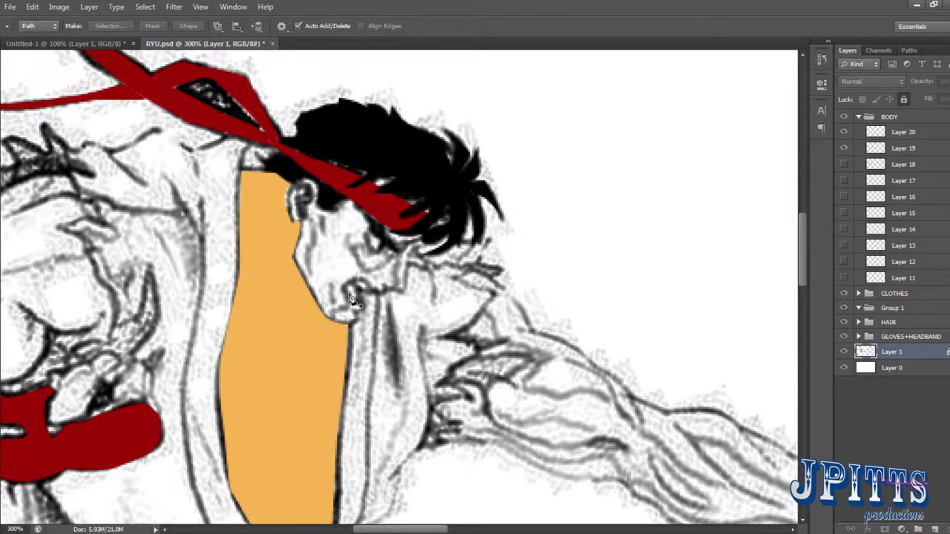
left_click(353, 299)
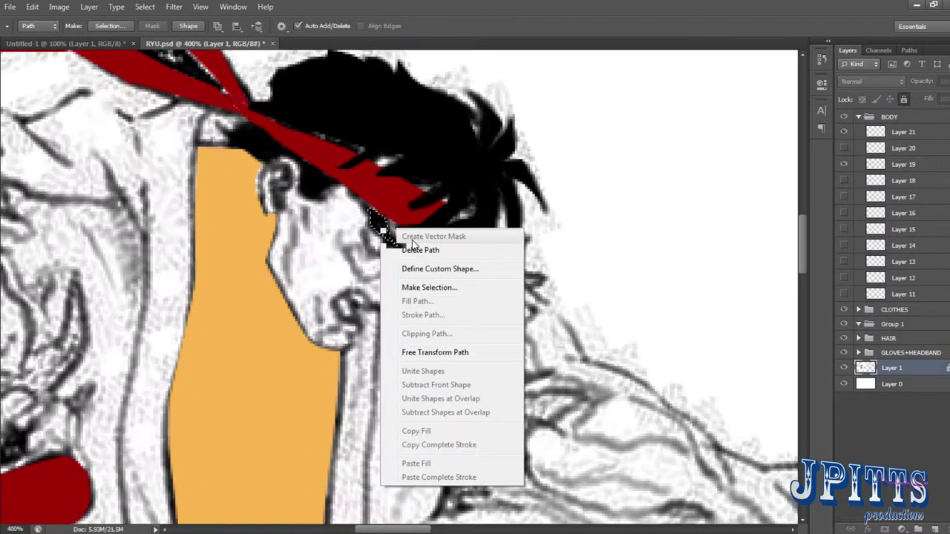
left_click(376, 248)
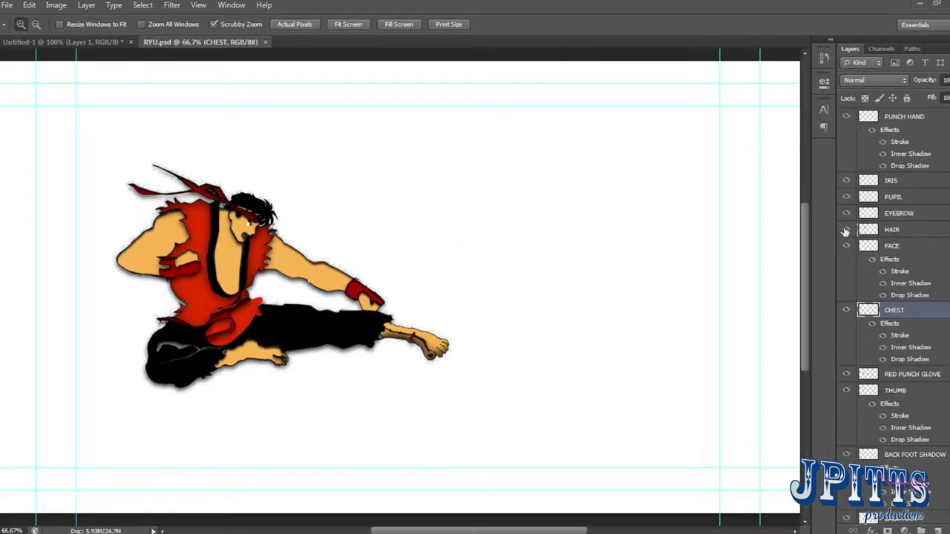
- Place a copy of the pencil OUTLINE layer above the coloured layers with its fill reduced to about 28%
right_click(892, 230)
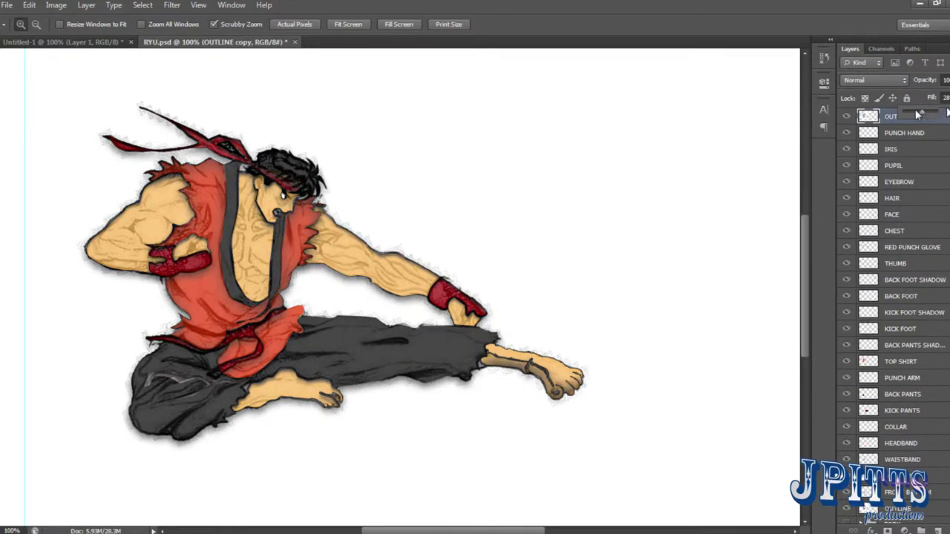
key("ctrl+minus")
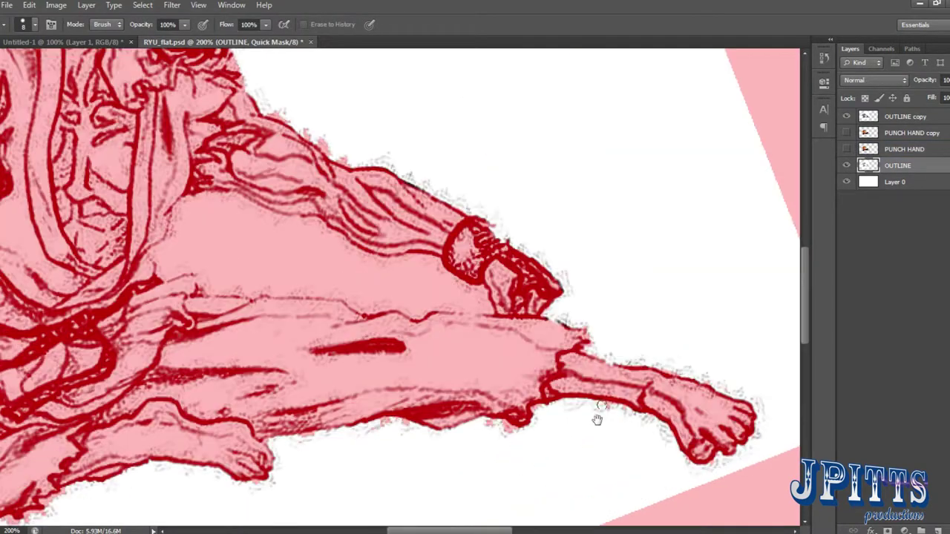
- Erase the Quick Mask from the background around Ryu, including the gap between arm and leg and the areas around his hair and headband
key("bracketright")
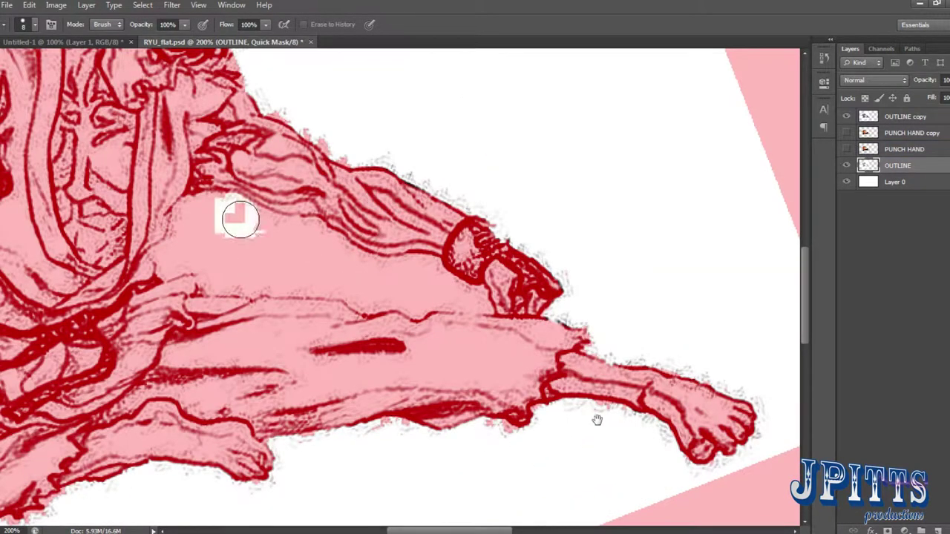
left_click_drag(195, 214, 443, 296)
key("bracketleft")
key("bracketleft")
key("bracketleft")
key("bracketleft")
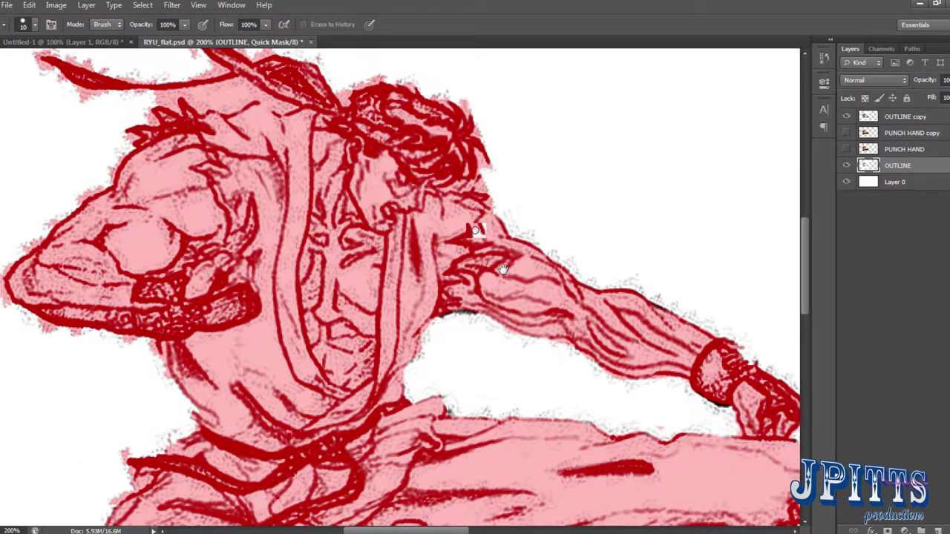
left_click_drag(406, 155, 474, 142)
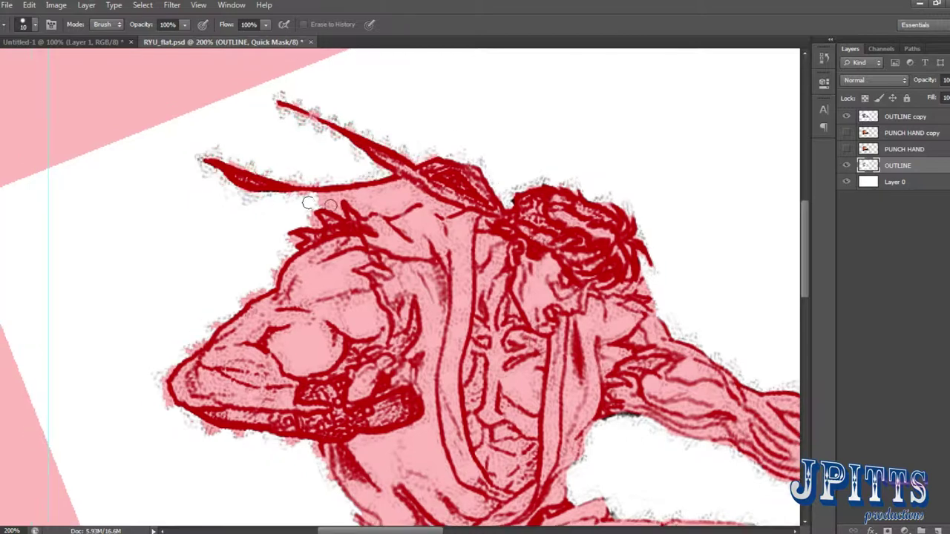
key("z")
left_click(374, 210, "alt")
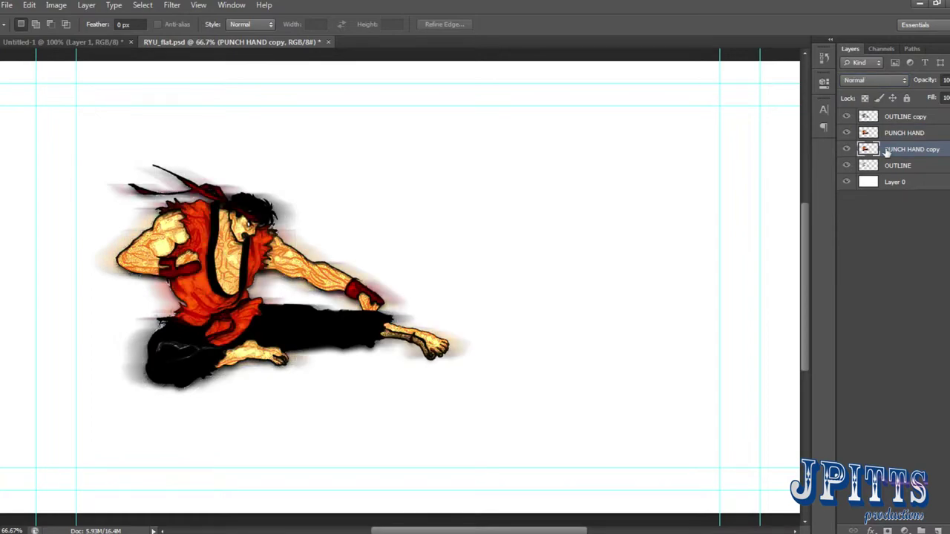
- Offset the motion-blurred PUNCH HAND copy layer behind the sharp figure
key("v")
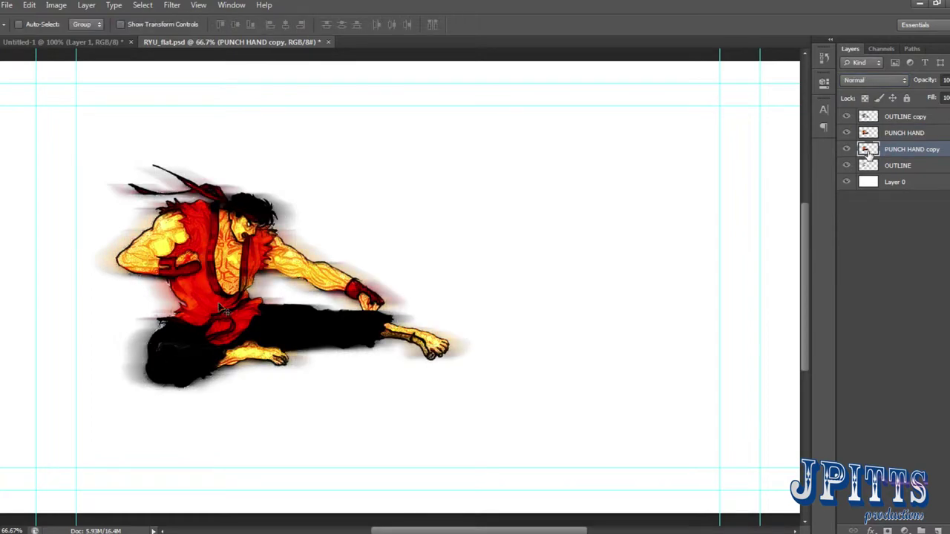
key("f")
left_click_drag(230, 437, 297, 490)
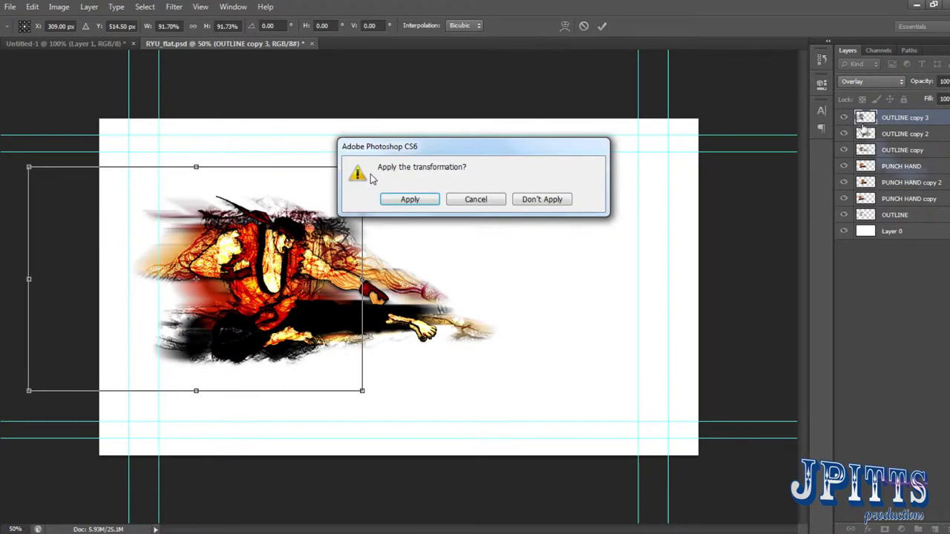
- Apply the pending 91.7% scaling to the Overlay layer OUTLINE copy 3 and delete that layer
key("Return")
key("ctrl+minus")
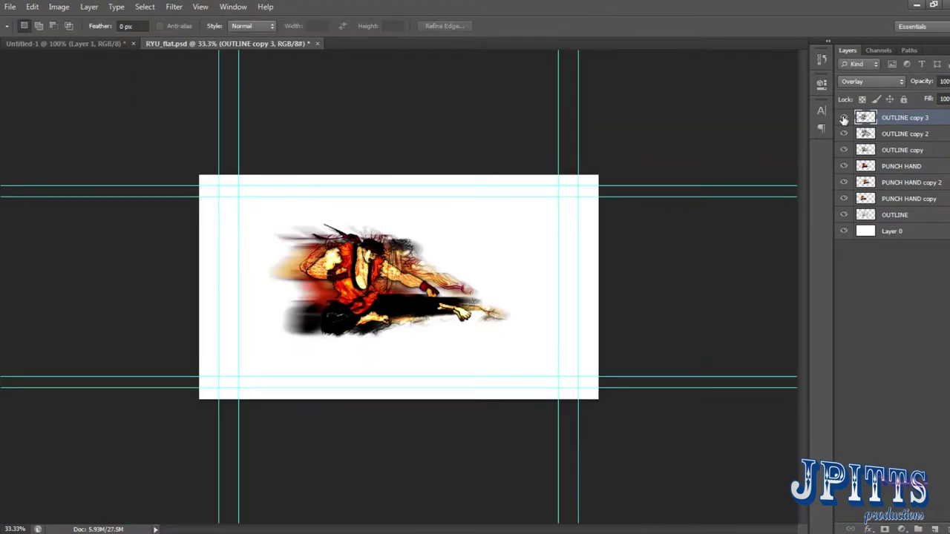
key("Delete")
- Shift the blurred PUNCH HAND copy behind Ryu's back and PUNCH HAND copy 2 ahead of him as motion trails
key("ctrl+plus")
key("v")
left_click_drag(396, 223, 397, 250)
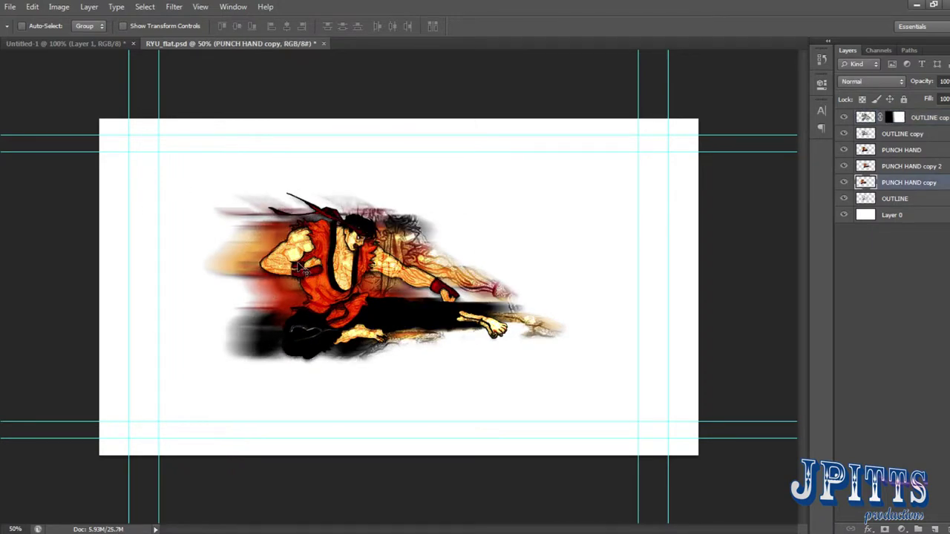
left_click_drag(300, 268, 219, 315)
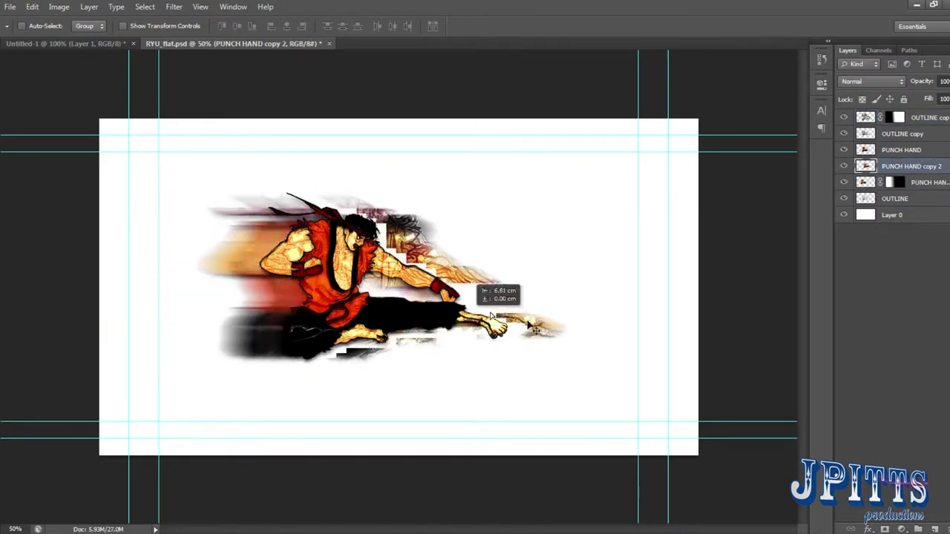
left_click_drag(469, 321, 546, 504)
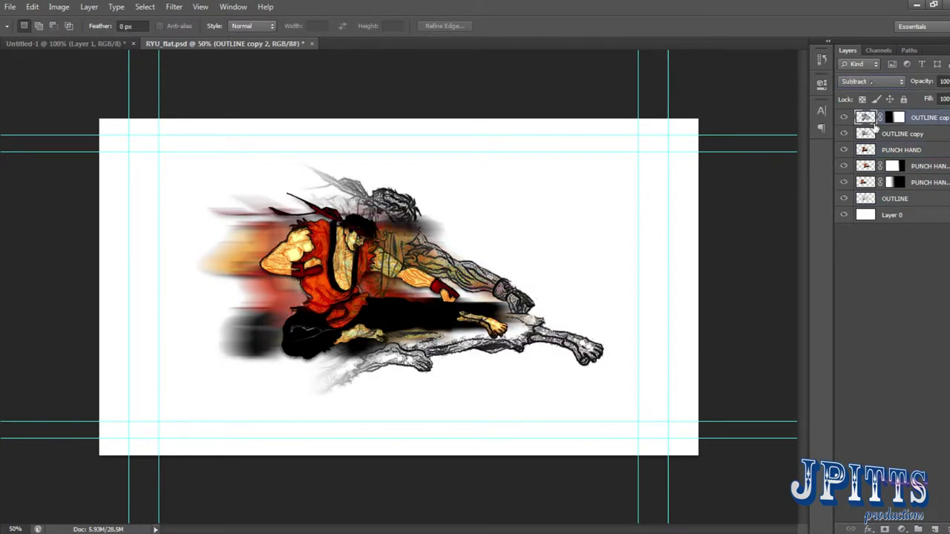
- Try different blend modes on the masked OUTLINE copy 2 layer
scroll(871, 81, "up", 14)
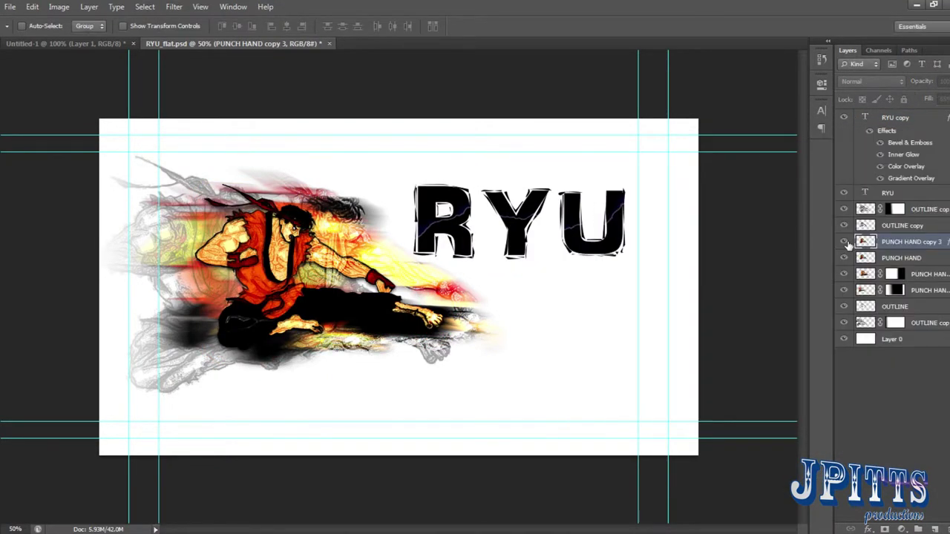
- Show the PUNCH HAND copy 3 layer with its fiery layer style
left_click(843, 241)
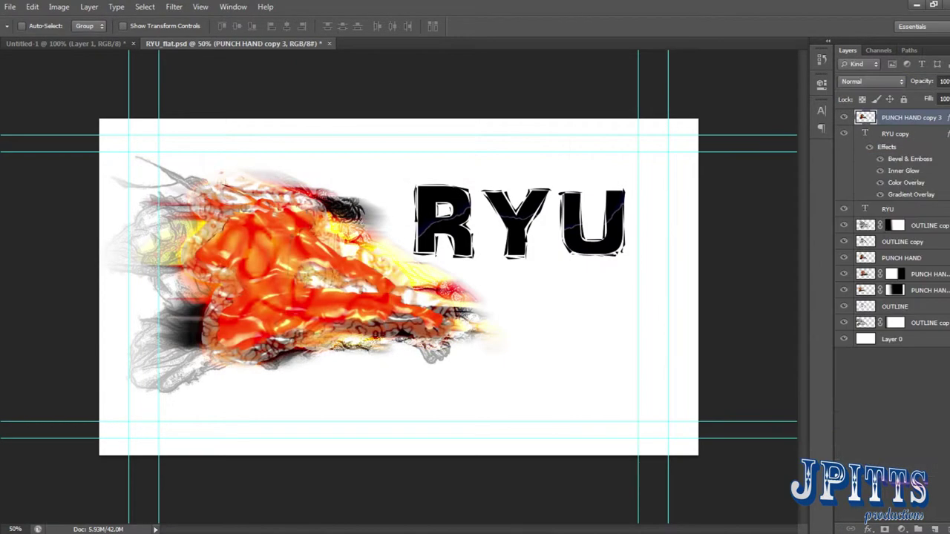
key("m")
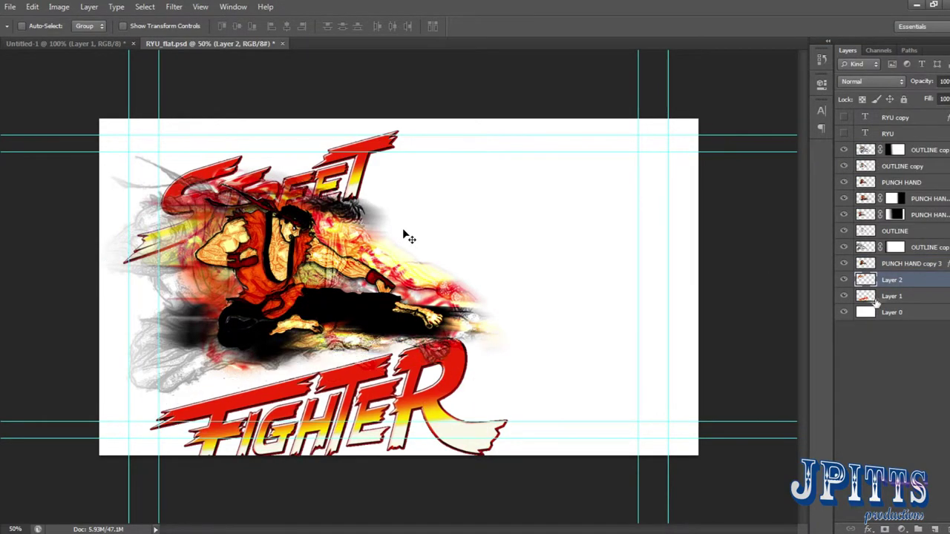
- Move the FIGHTER logo slightly up and left so that it fits inside the canvas below Ryu
left_click_drag(371, 408, 339, 404)
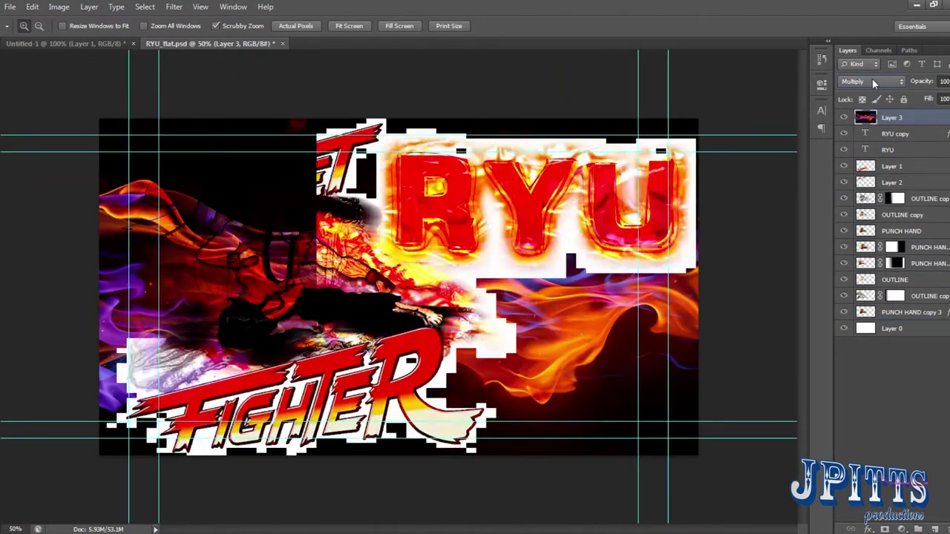
- Cycle the coloured flame image on Layer 3 through blend modes such as Lighten to merge it with the artwork
scroll(872, 78, "down", 6)
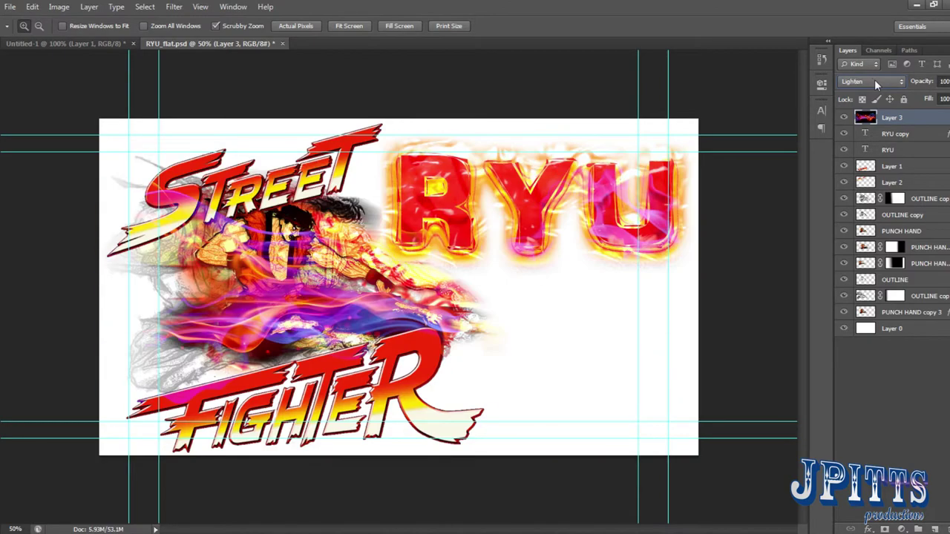
left_click_drag(269, 266, 263, 272)
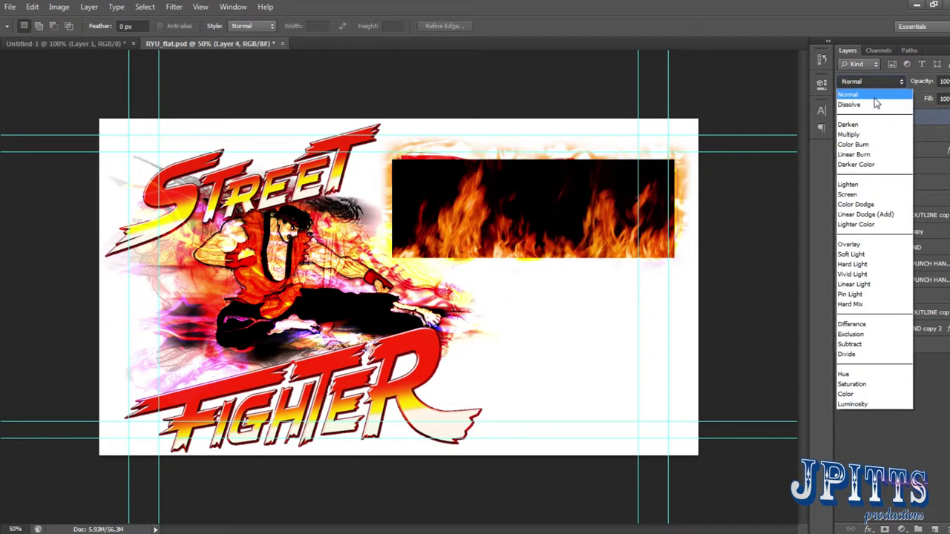
- Set the fire image on Layer 4 over the RYU lettering to Soft Light blending
left_click(851, 253)
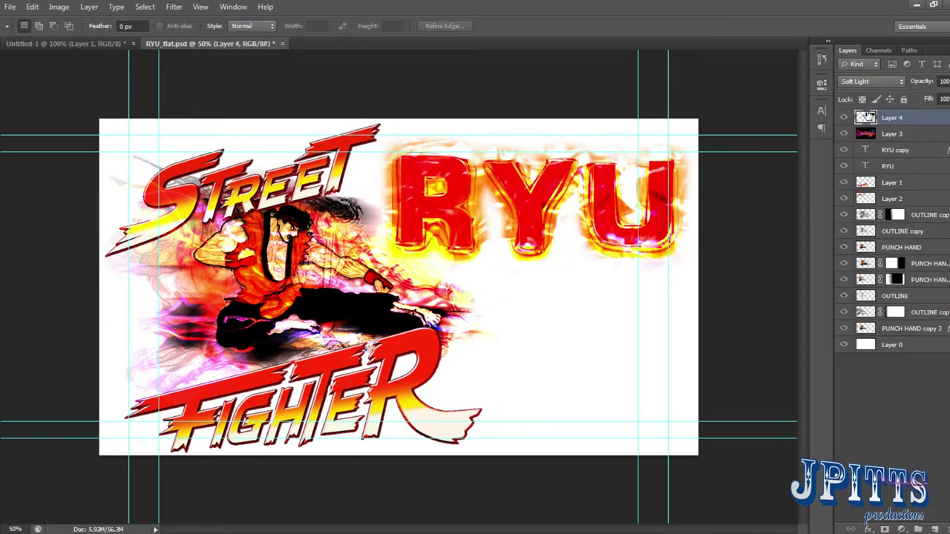
key("Delete")
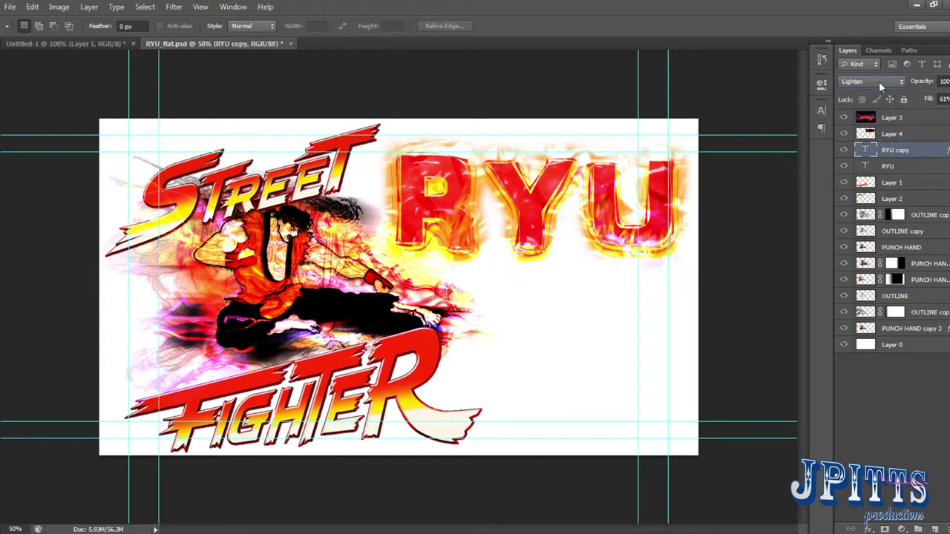
- Enlarge the plain black RYU text slightly and move its layer above RYU copy
key("ctrl+t")
left_click_drag(680, 128, 695, 122)
key("Return")
left_click_drag(887, 182, 887, 142)
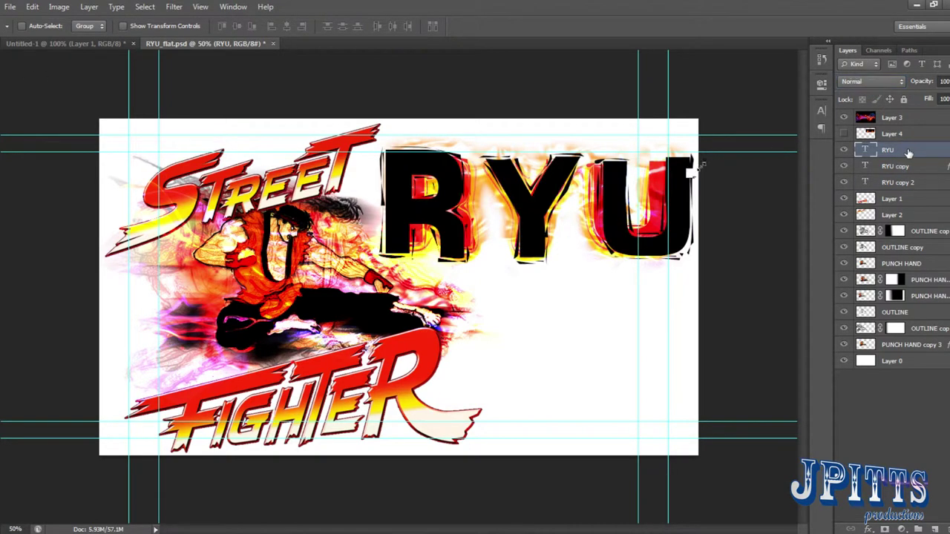